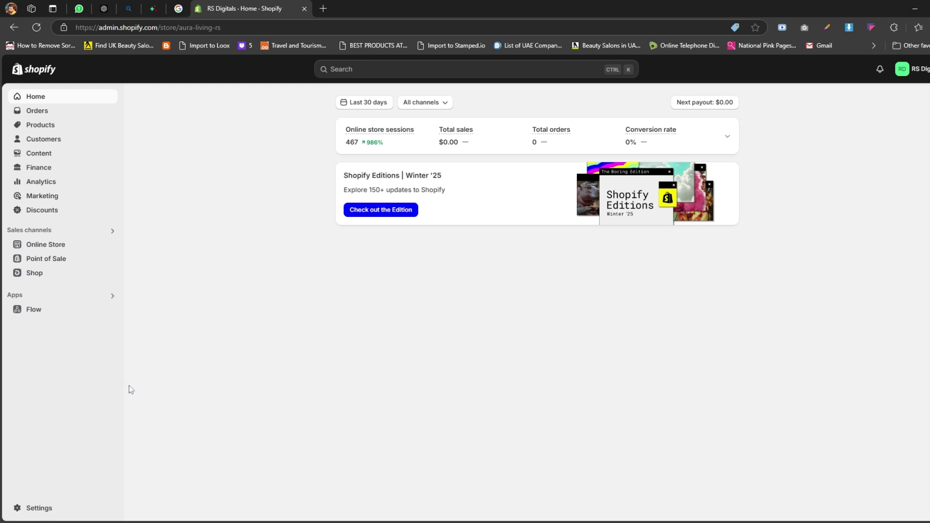
# Step: Go to Settings > Custom data and open the Product metafield definitions list
pyautogui.click(44, 509)
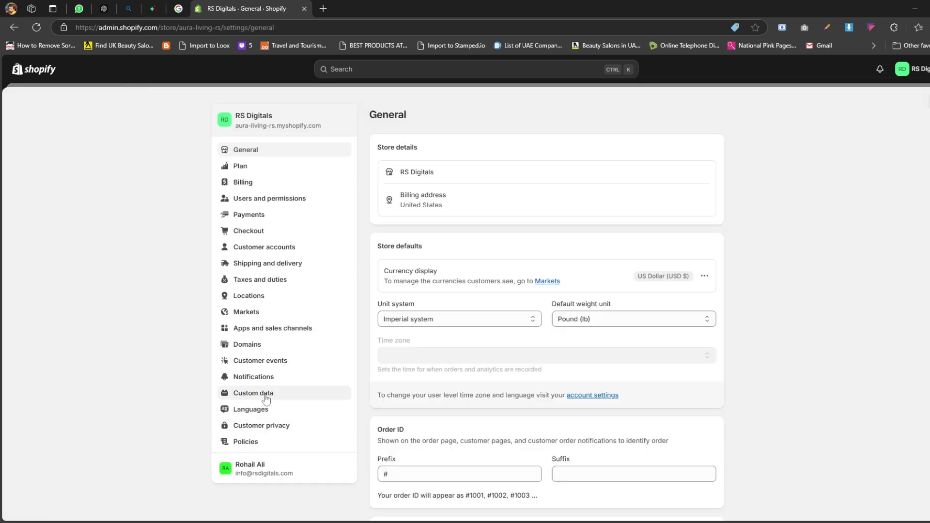
pyautogui.click(262, 399)
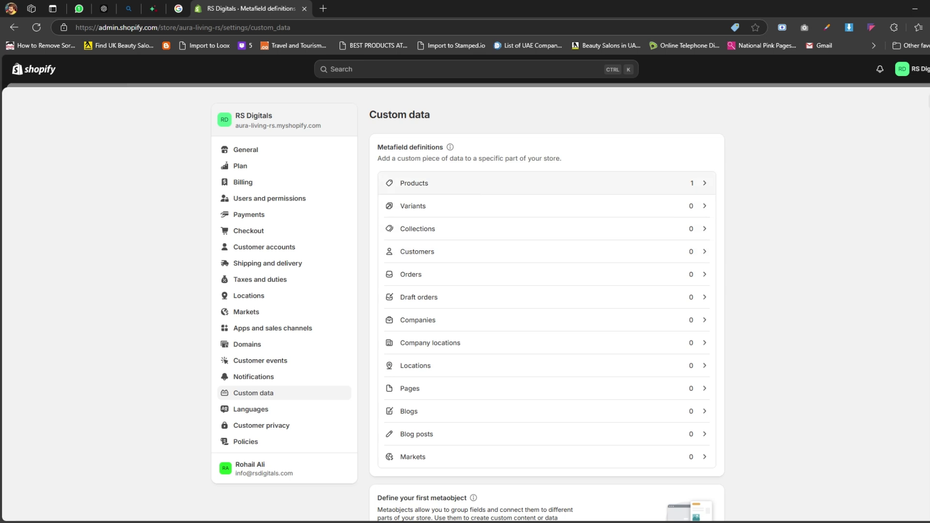
pyautogui.click(495, 189)
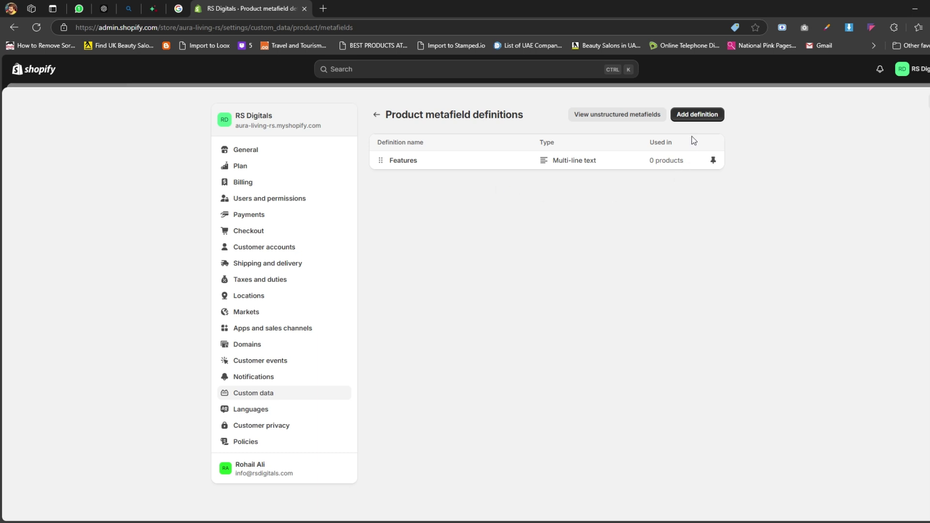
# Step: Start a new product metafield definition named 'Short Desc', keeping the generated key custom.short_desc
pyautogui.click(694, 116)
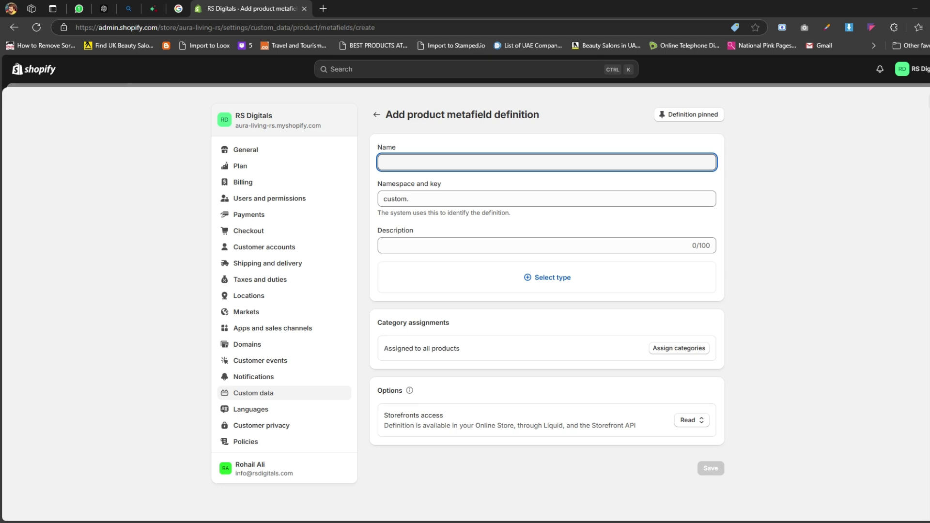
pyautogui.write('Short ')
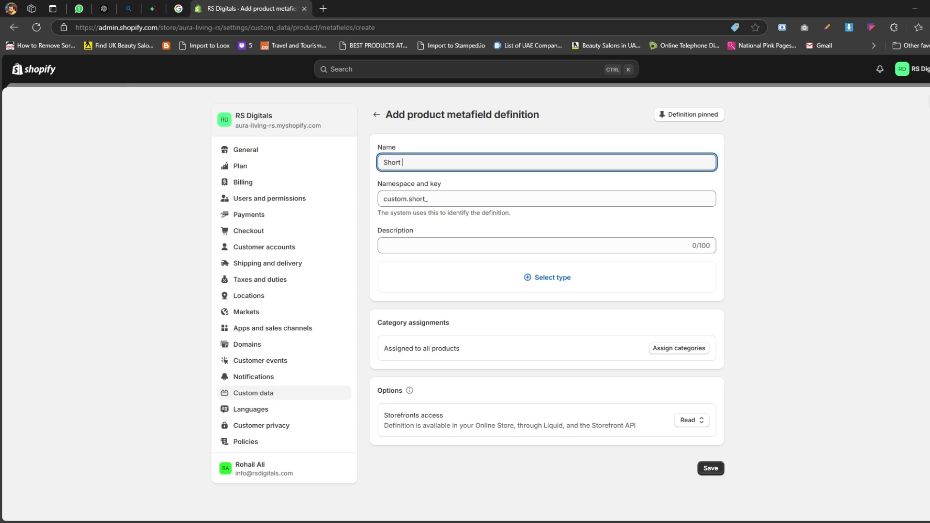
pyautogui.write('Desc')
pyautogui.click(450, 184)
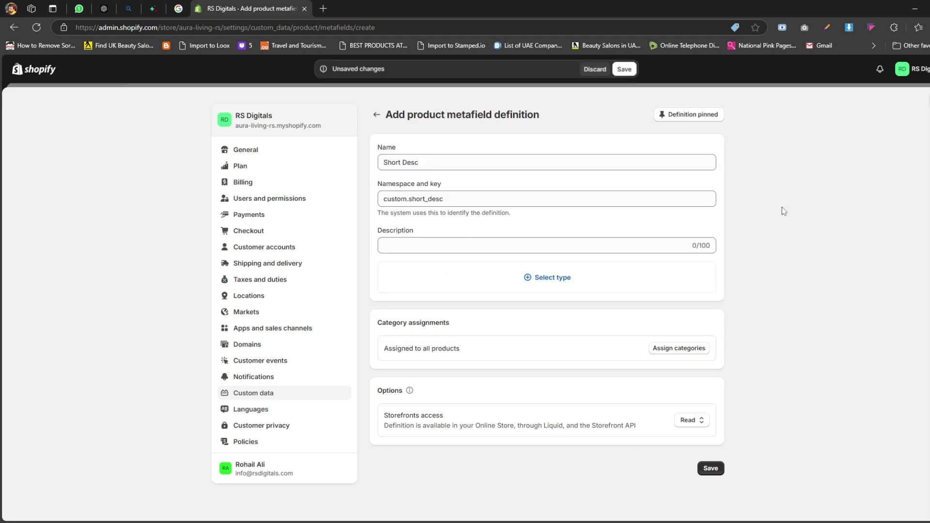
pyautogui.moveTo(444, 199); pyautogui.dragTo(381, 200)
pyautogui.click(764, 227)
# Step: Choose Rich text from the Text group as the Short Desc definition's type
pyautogui.click(553, 284)
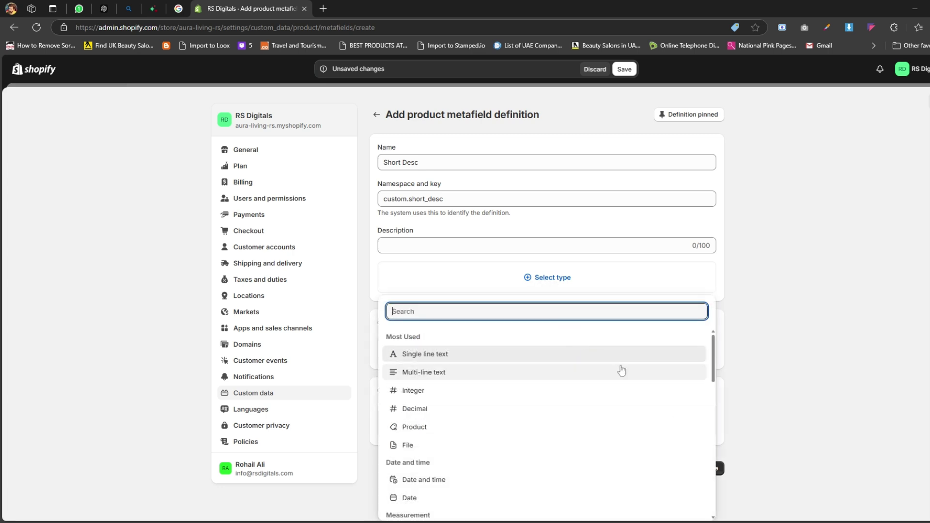
pyautogui.scroll(-1, 622, 373)
pyautogui.scroll(-1, 623, 372)
pyautogui.scroll(1, 624, 372)
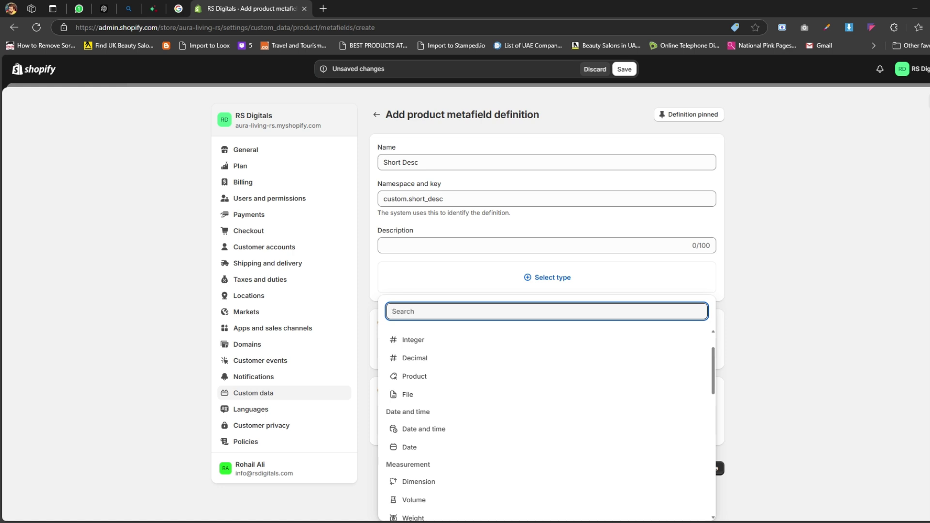
pyautogui.scroll(-5, 615, 370)
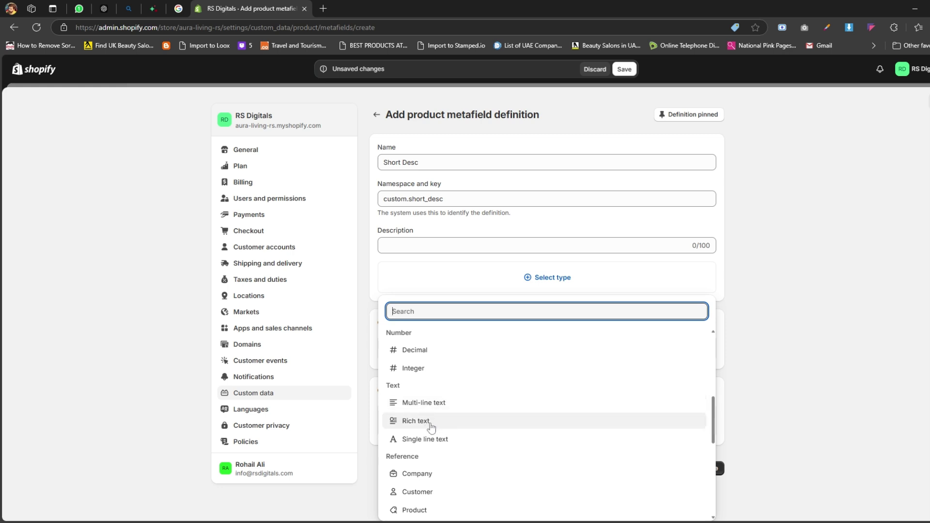
pyautogui.click(418, 421)
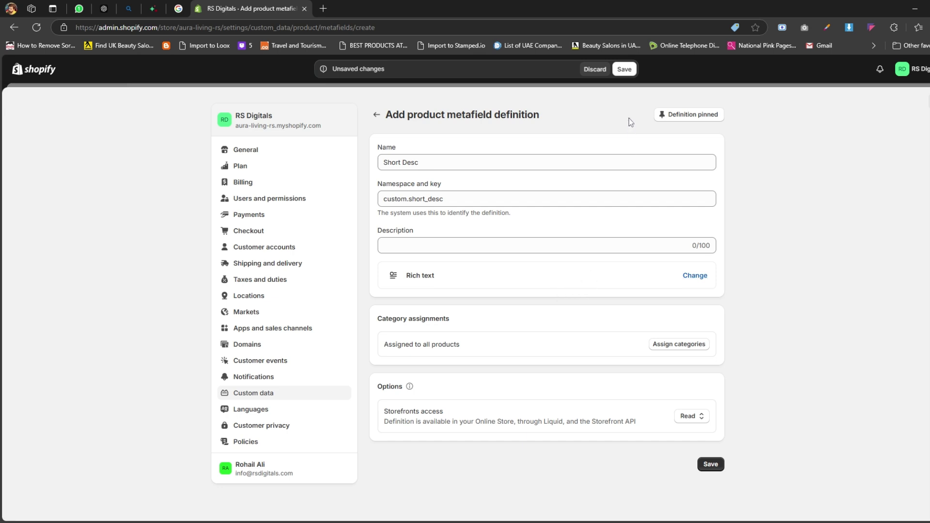
# Step: Save the Short Desc rich-text definition and close Settings back to the Home dashboard
pyautogui.click(624, 69)
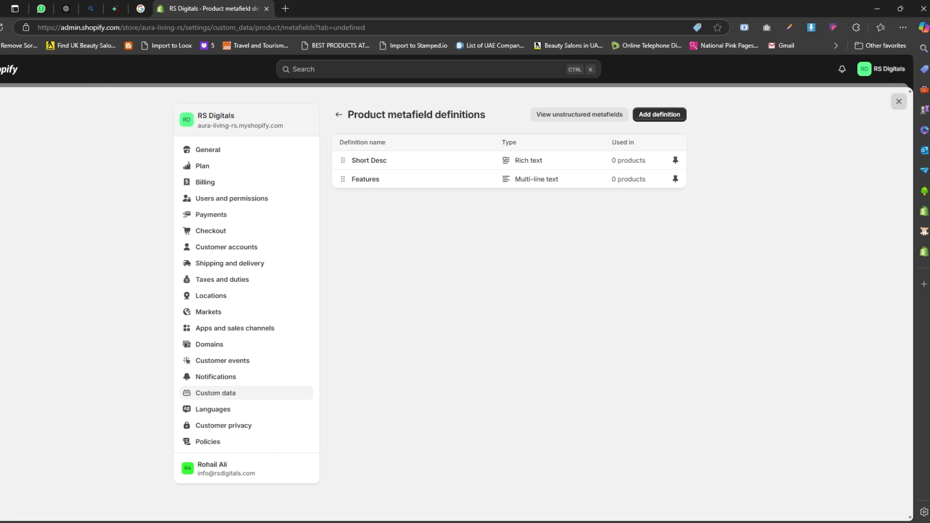
pyautogui.click(899, 101)
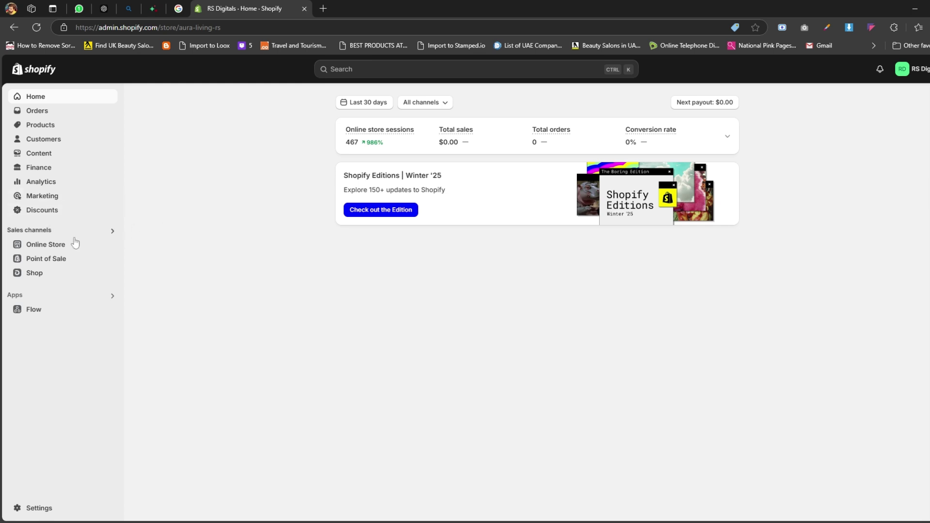
# Step: Customize the Aura Living theme and switch the editor to the Default product template
pyautogui.click(46, 245)
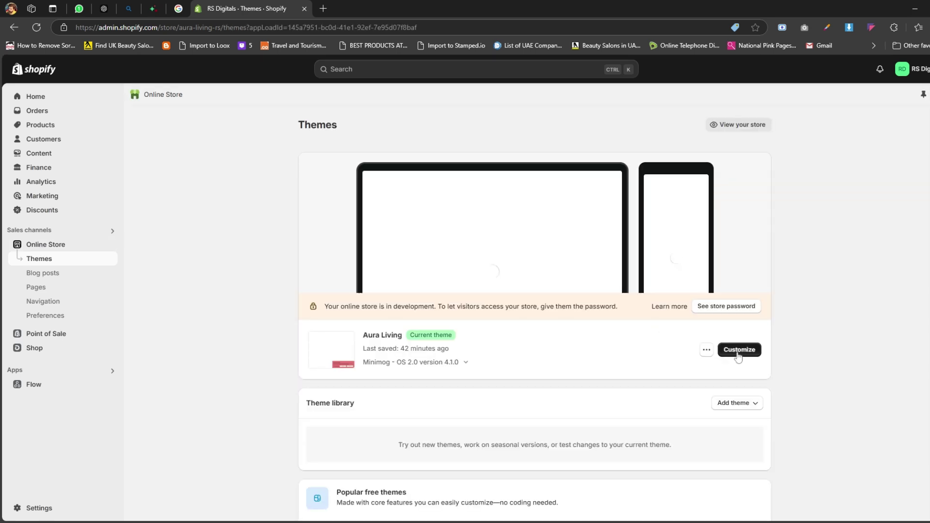
pyautogui.click(738, 355)
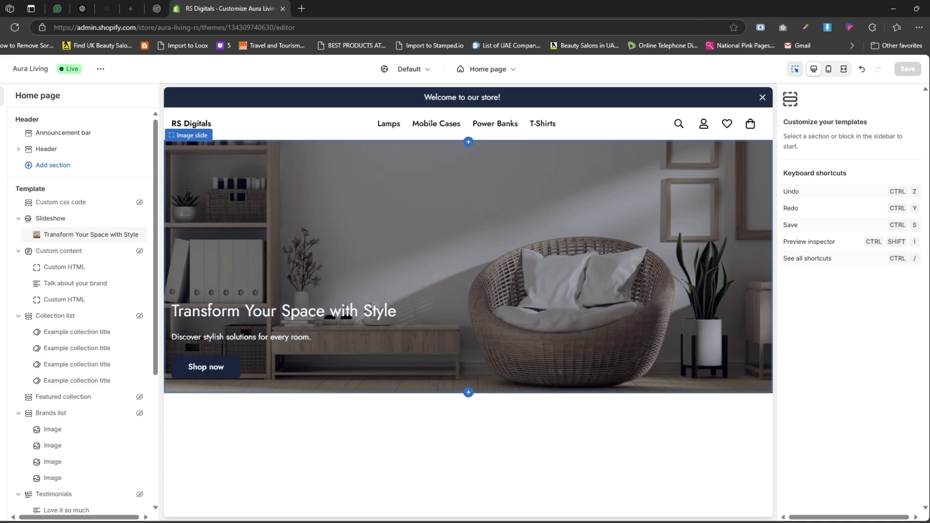
pyautogui.click(514, 71)
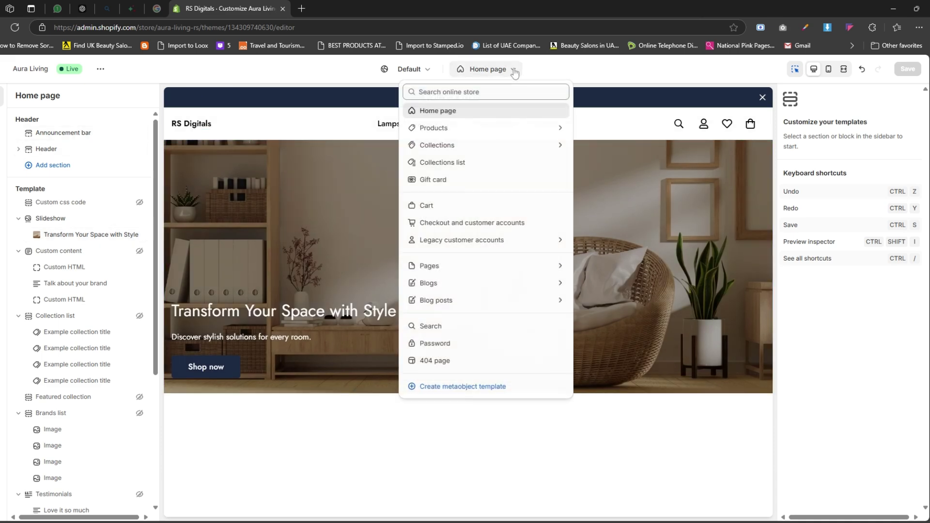
pyautogui.click(495, 129)
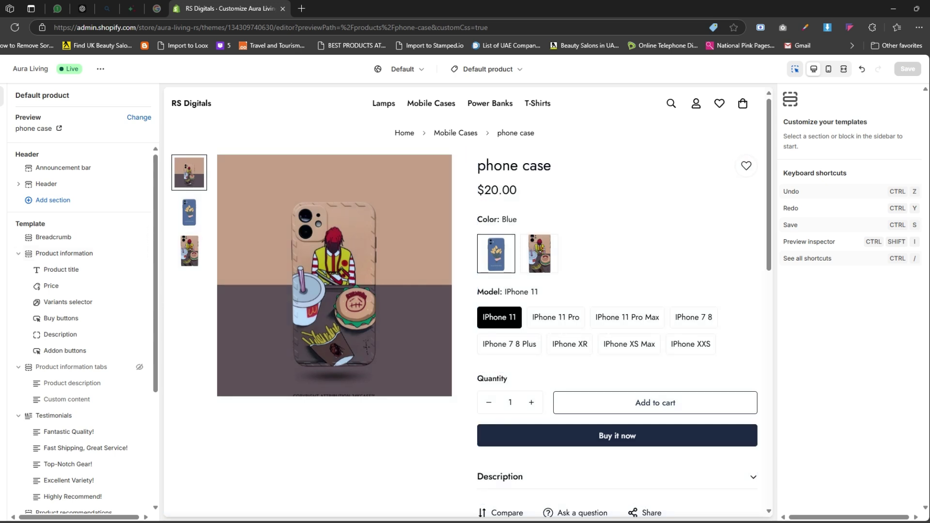
# Step: Add a Richtext block to the product information section under Price
pyautogui.click(89, 294)
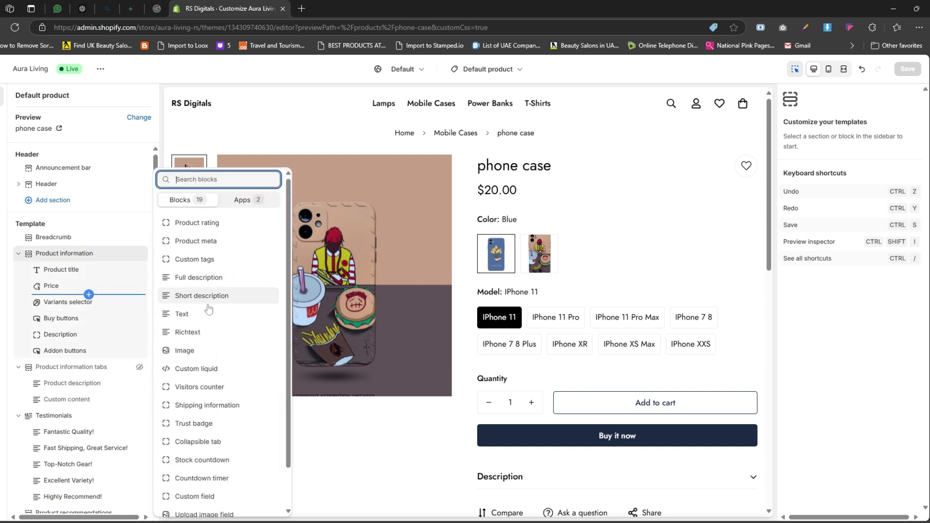
pyautogui.scroll(-1, 226, 320)
pyautogui.scroll(1, 230, 324)
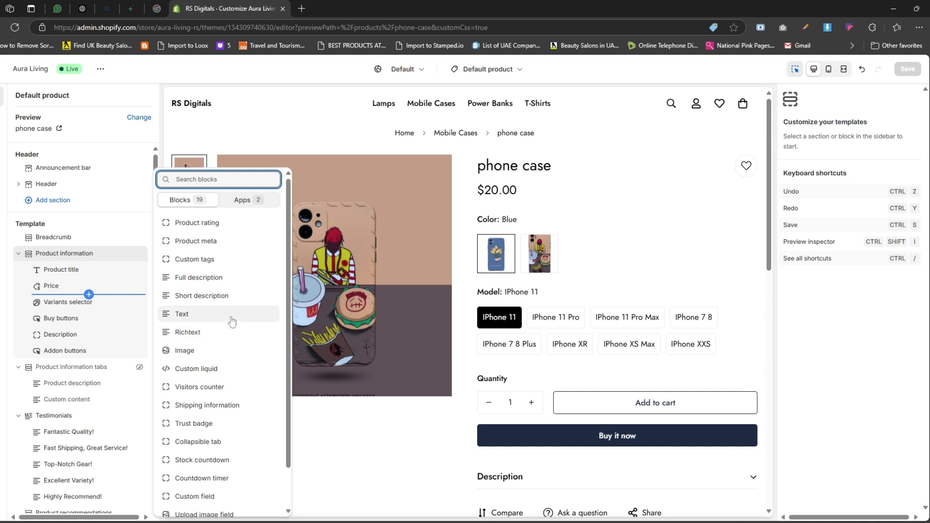
pyautogui.click(210, 334)
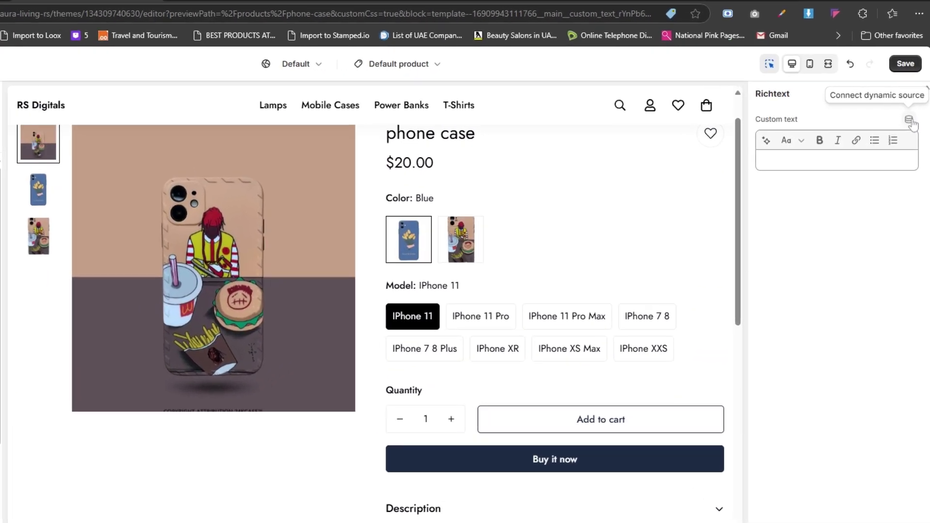
# Step: Connect the Richtext block's text to the Short Desc metafield and save the template
pyautogui.click(911, 115)
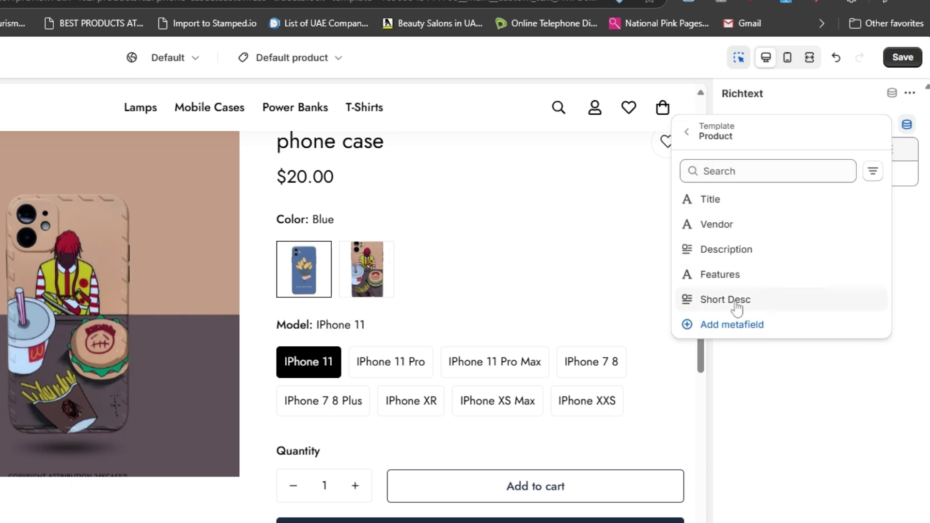
pyautogui.click(708, 305)
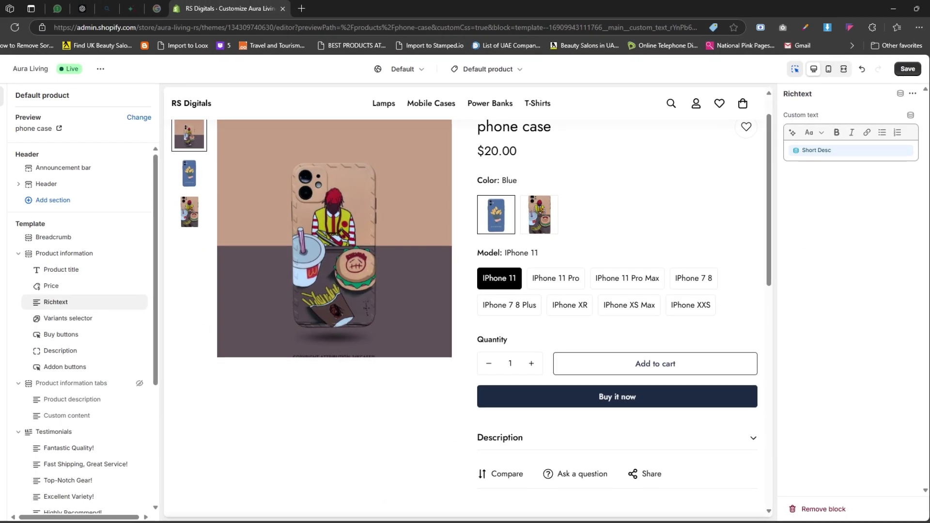
pyautogui.click(914, 70)
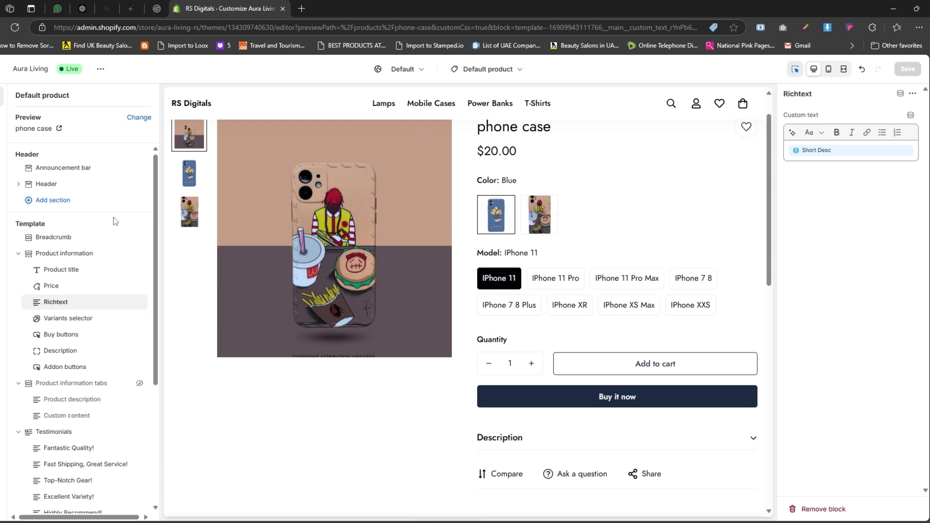
pyautogui.scroll(-2, 175, 221)
pyautogui.scroll(2, 175, 221)
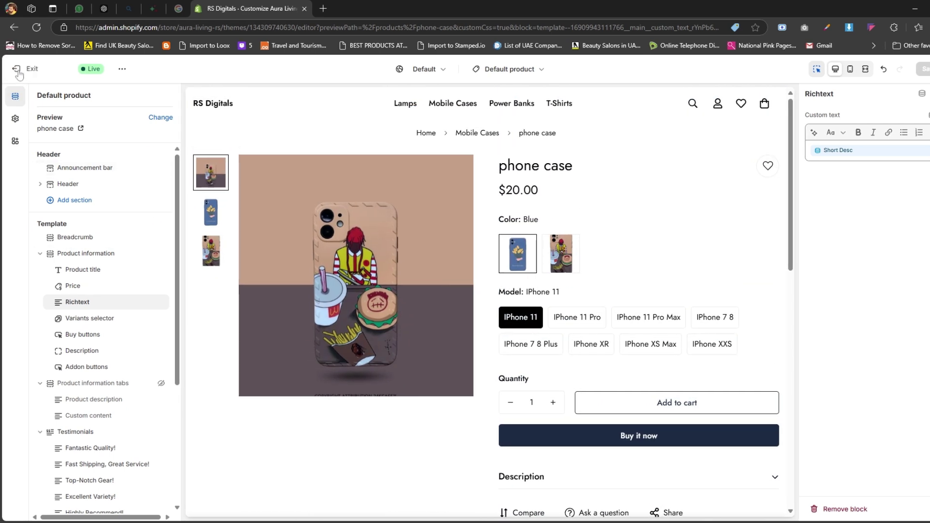
# Step: Open Apple branded Snap Phone Case and paste the 'Protect your phone in style…' text into Short Desc
pyautogui.click(18, 71)
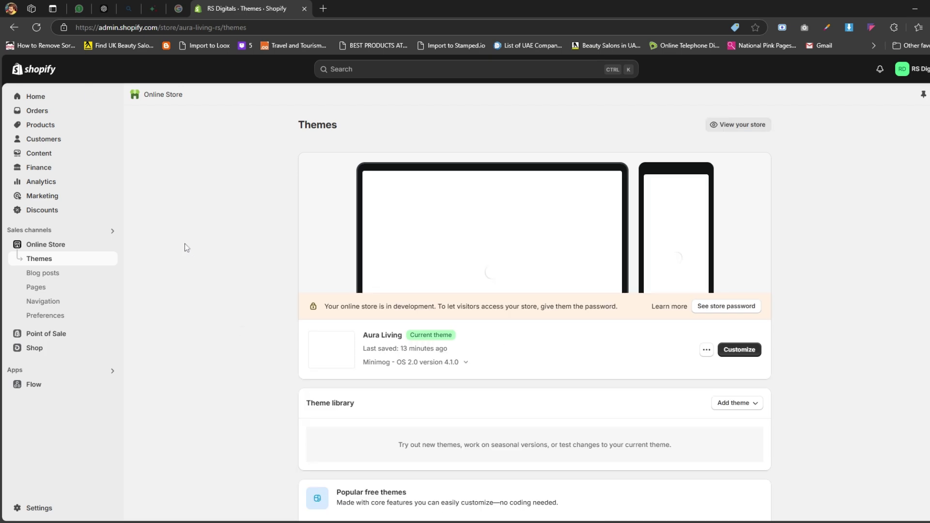
pyautogui.click(50, 126)
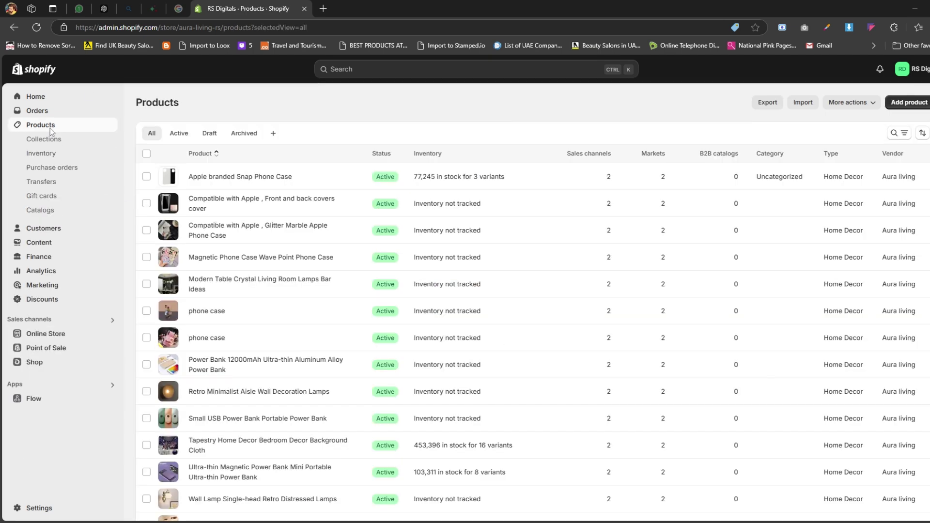
pyautogui.click(233, 220)
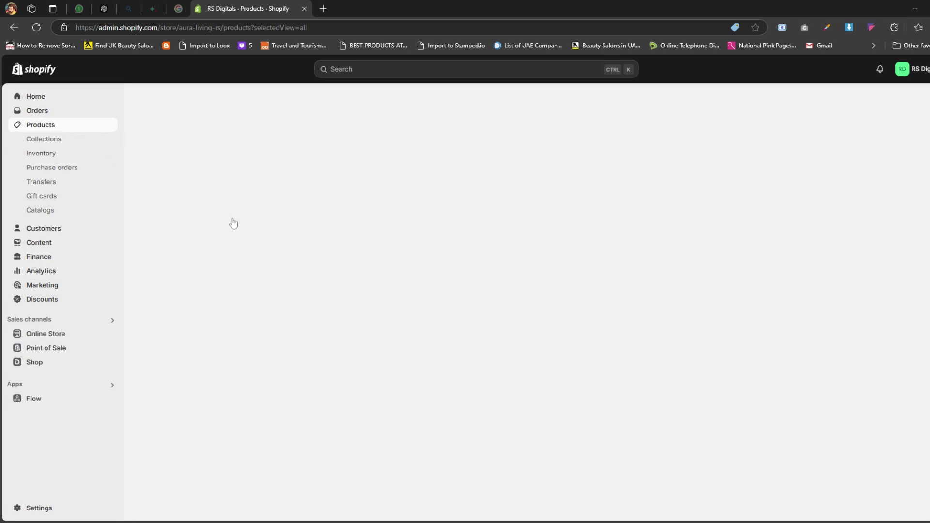
pyautogui.scroll(-7, 269, 223)
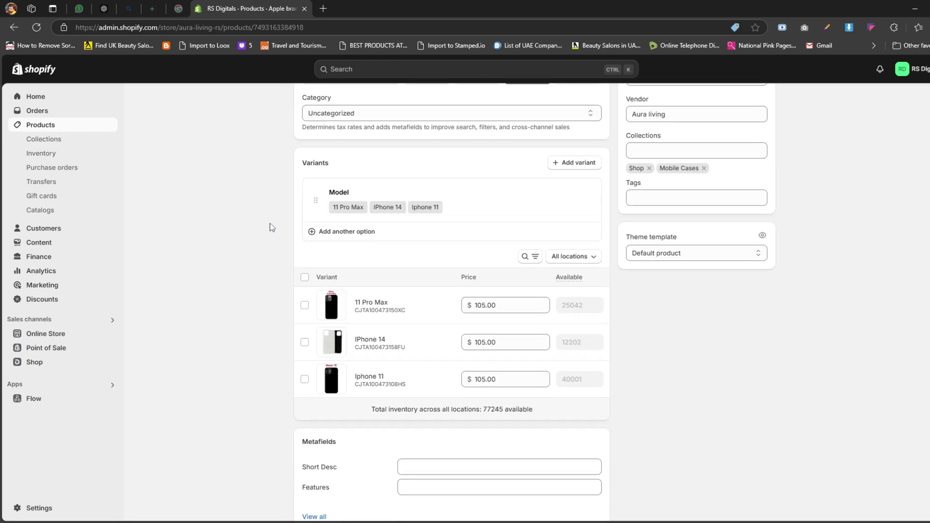
pyautogui.scroll(-3, 269, 223)
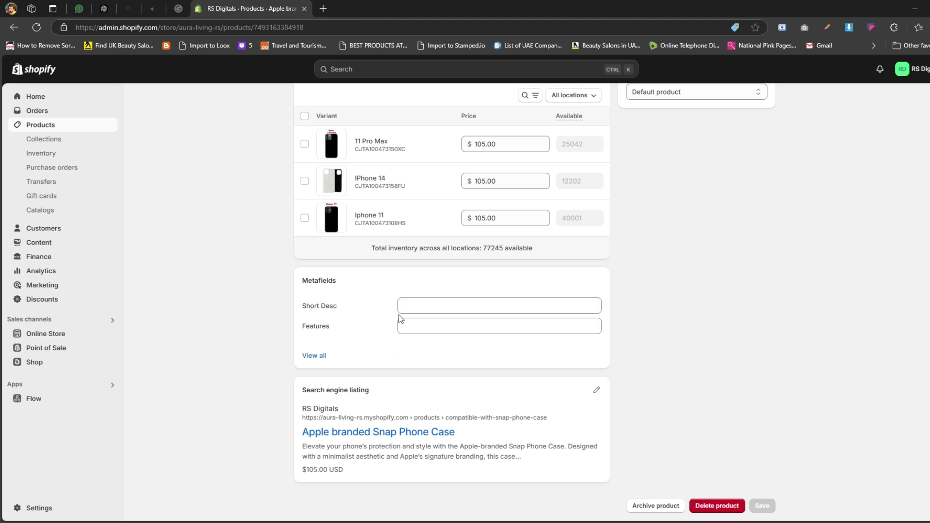
pyautogui.click(446, 312)
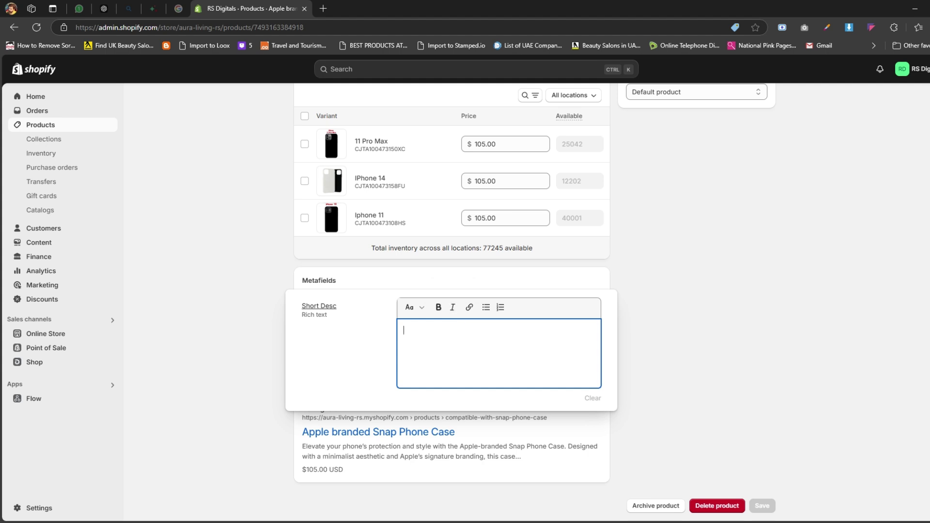
pyautogui.write('Protect your phone in style with the sleek and durable Apple-branded Snap Phone Case. Precision-crafted for a perfect fit, it combines elegance with everyday protection.')
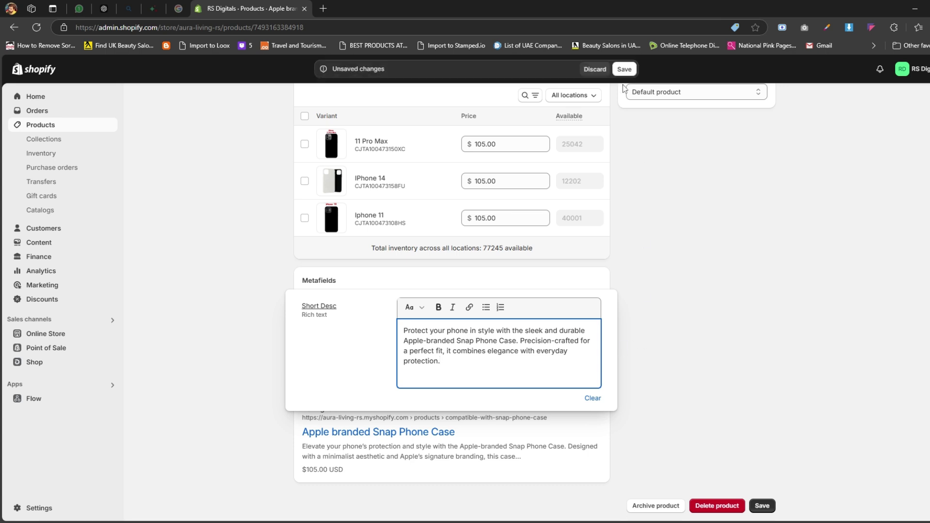
# Step: Save the product and check the Short Desc text in the blue box on its storefront page
pyautogui.click(625, 69)
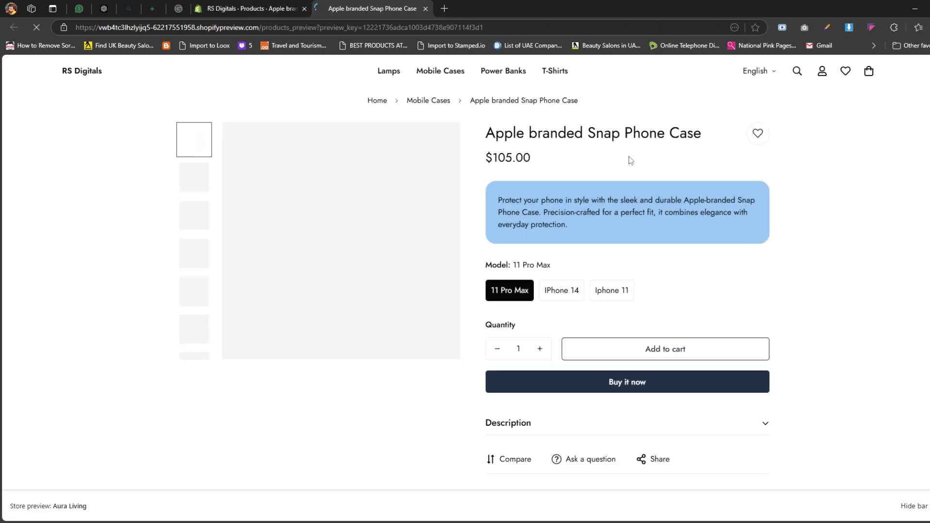
pyautogui.moveTo(497, 200); pyautogui.dragTo(586, 228)
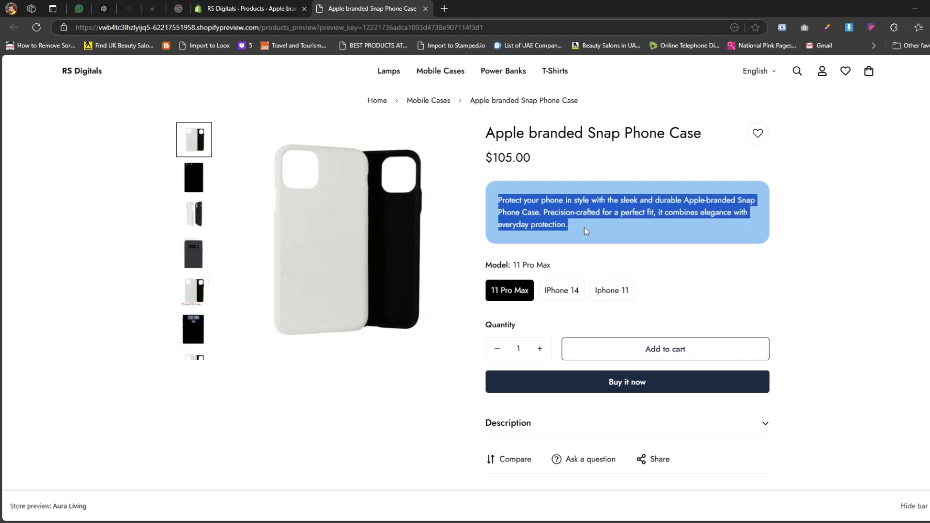
pyautogui.click(815, 232)
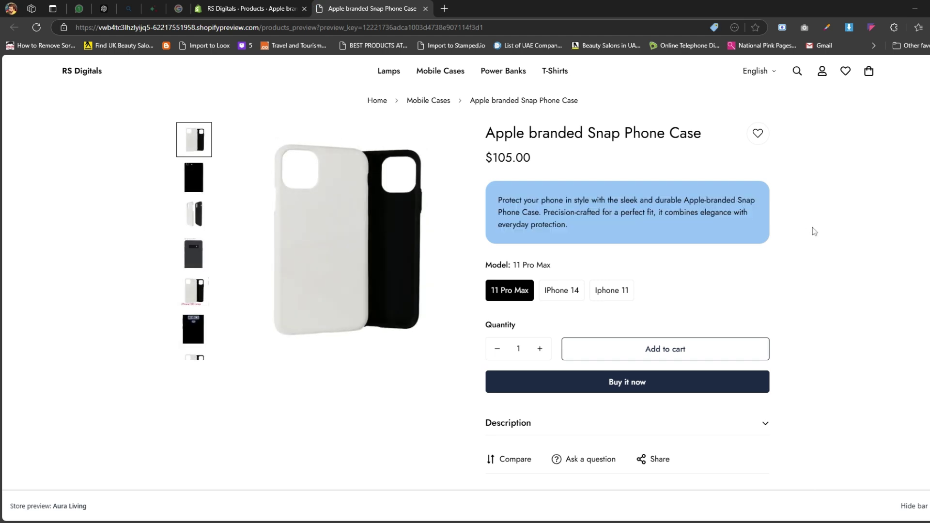
# Step: Expand and collapse the Description accordion on the phone case page
pyautogui.scroll(-6, 804, 233)
pyautogui.scroll(2, 756, 227)
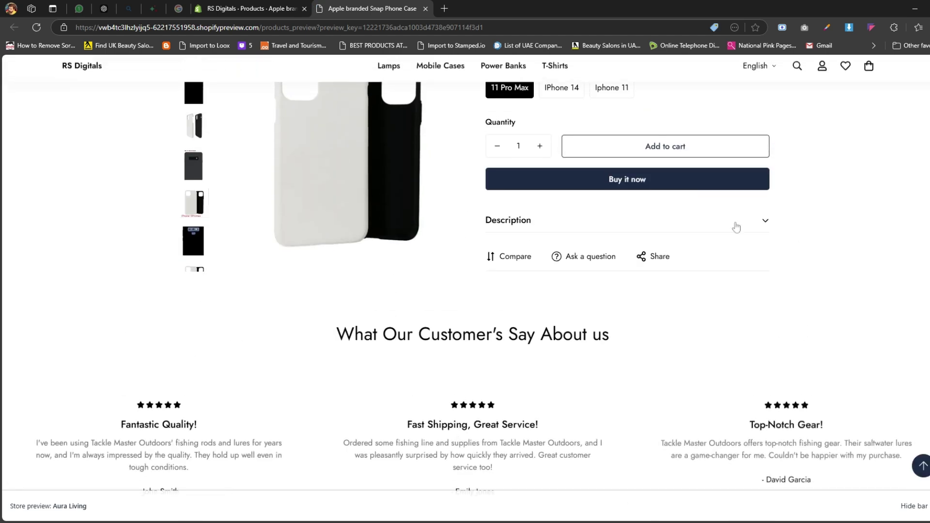
pyautogui.click(712, 223)
pyautogui.click(712, 223)
pyautogui.scroll(4, 679, 224)
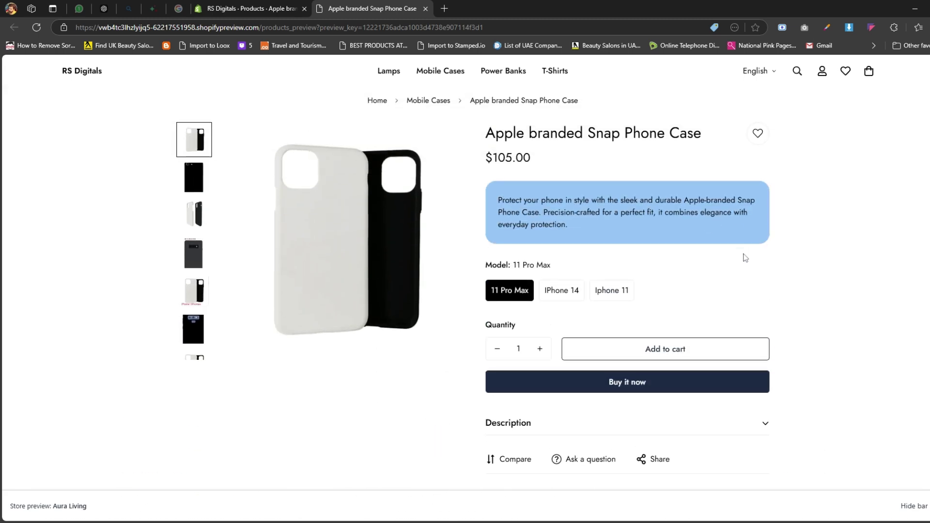